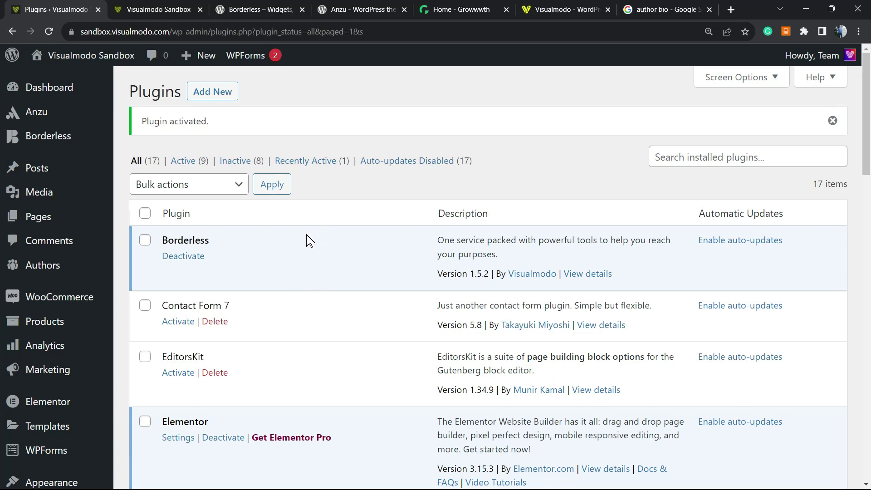
Scroll the Plugins list and bring up the Authors menu flyout in the sidebar.
scroll(200, 272, down, 2)
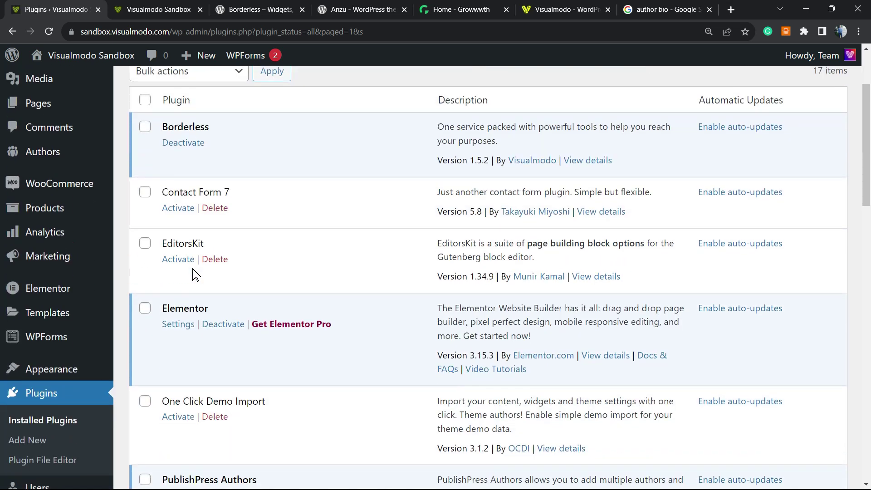
scroll(195, 274, down, 2)
scroll(195, 275, up, 2)
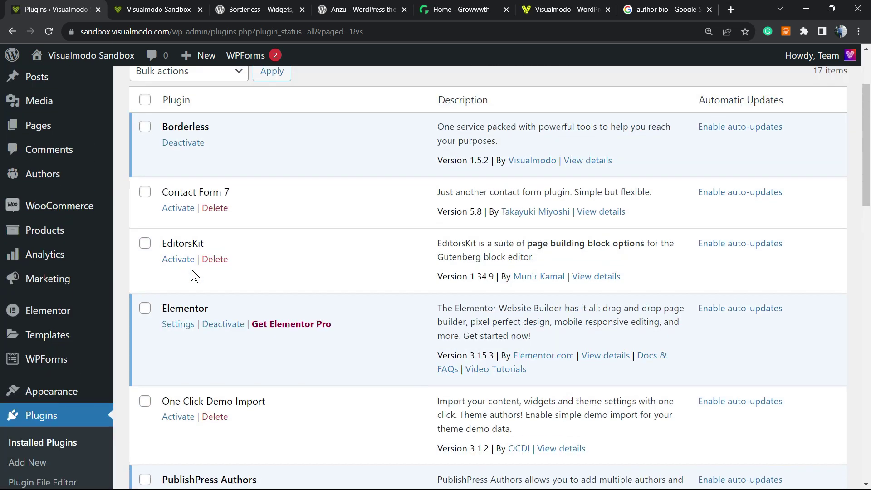
scroll(46, 281, up, 2)
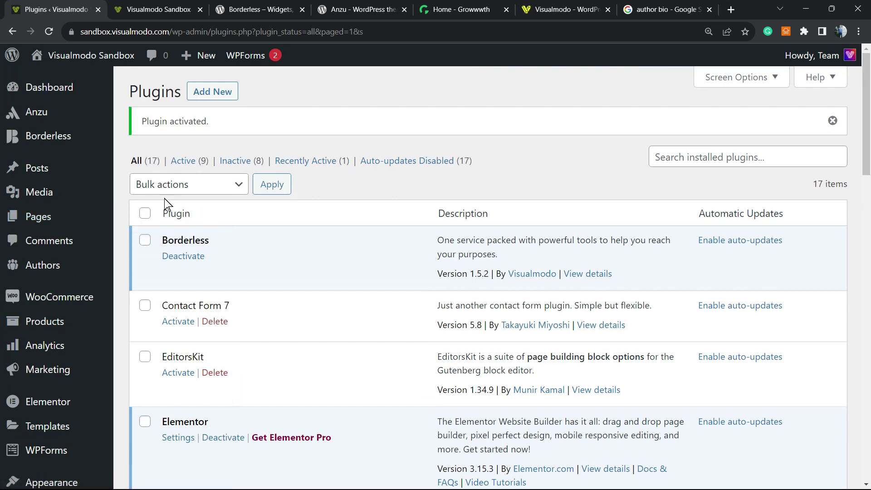
mouse_move(39, 271)
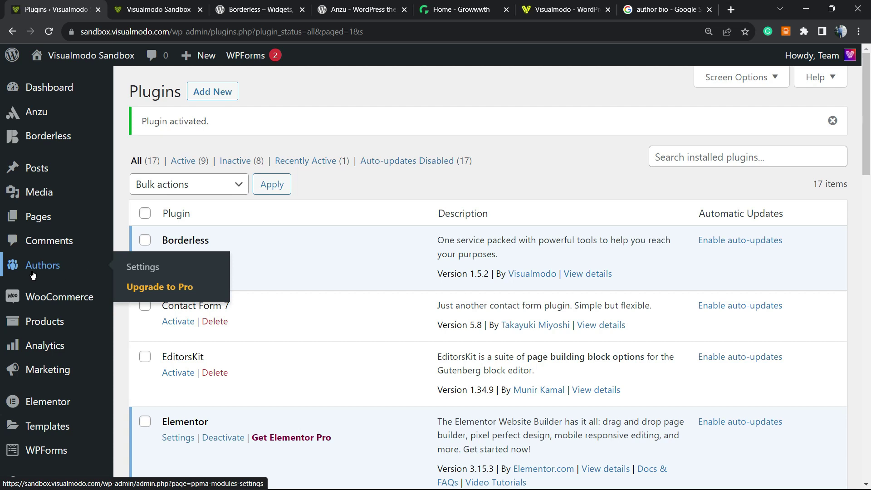
Open the PublishPress Authors settings page and zoom it to 150%.
click(71, 269)
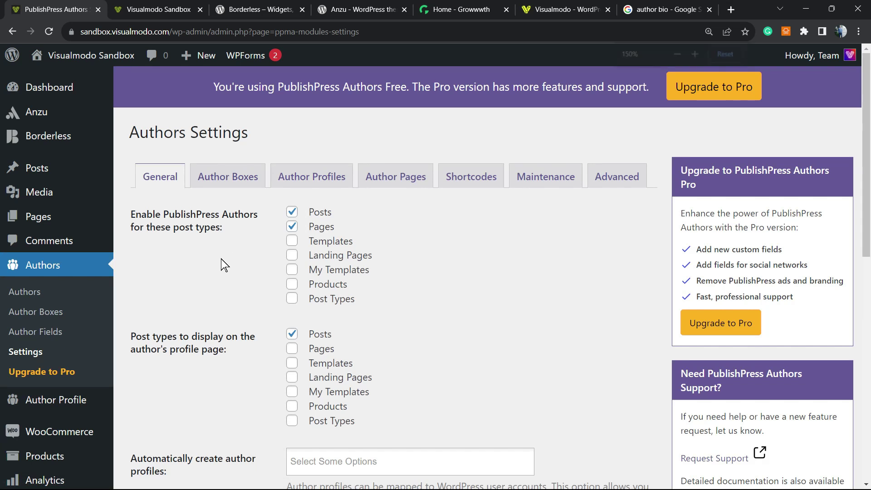
key(ctrl+plus)
key(ctrl+plus)
key(ctrl+plus)
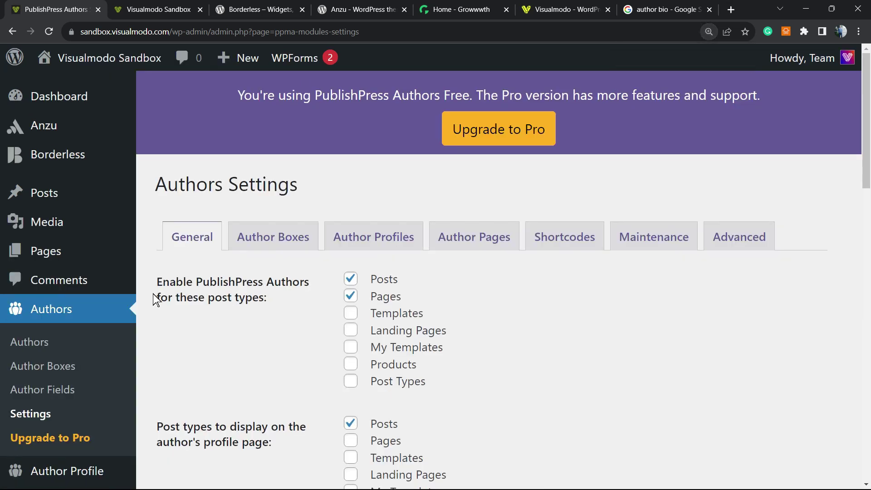
scroll(311, 297, down, 1)
scroll(312, 297, up, 1)
scroll(312, 297, down, 1)
scroll(311, 303, down, 2)
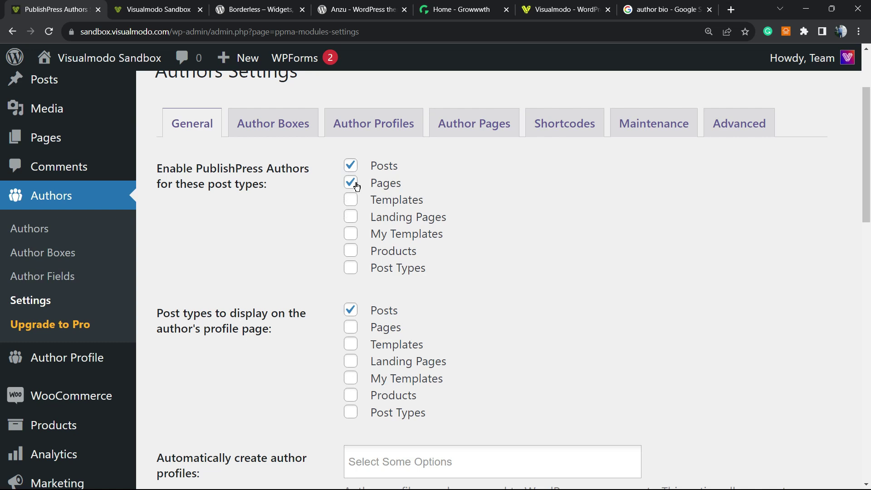
Enable authors for Posts only, leaving Pages, Templates and other post types unticked.
click(375, 203)
click(375, 218)
click(376, 234)
click(376, 218)
click(376, 235)
click(376, 204)
click(373, 184)
scroll(335, 228, down, 2)
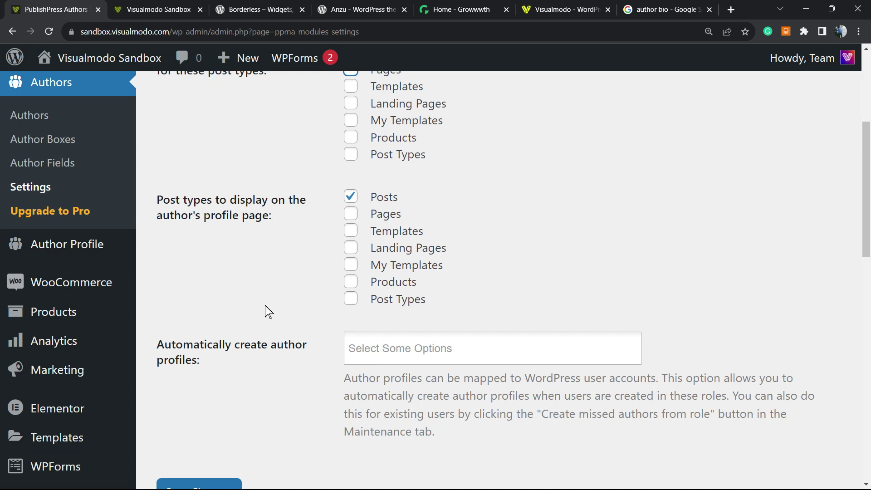
scroll(247, 321, down, 2)
Auto-create author profiles for Administrator, Editor and Author roles, then save the settings.
click(412, 230)
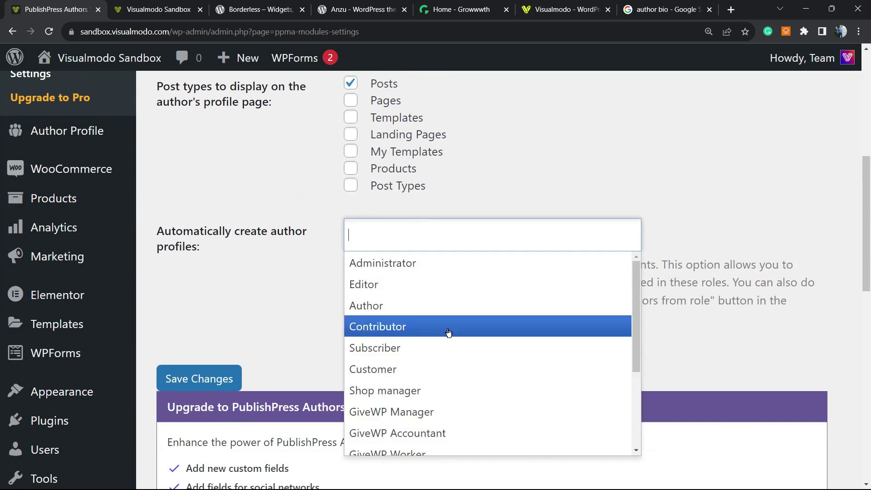
scroll(452, 354, down, 3)
scroll(452, 358, up, 3)
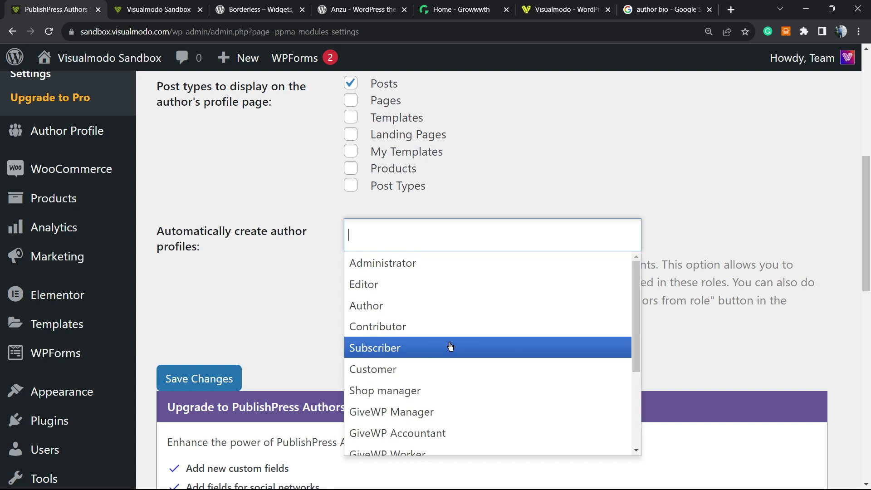
click(420, 263)
click(429, 244)
click(432, 284)
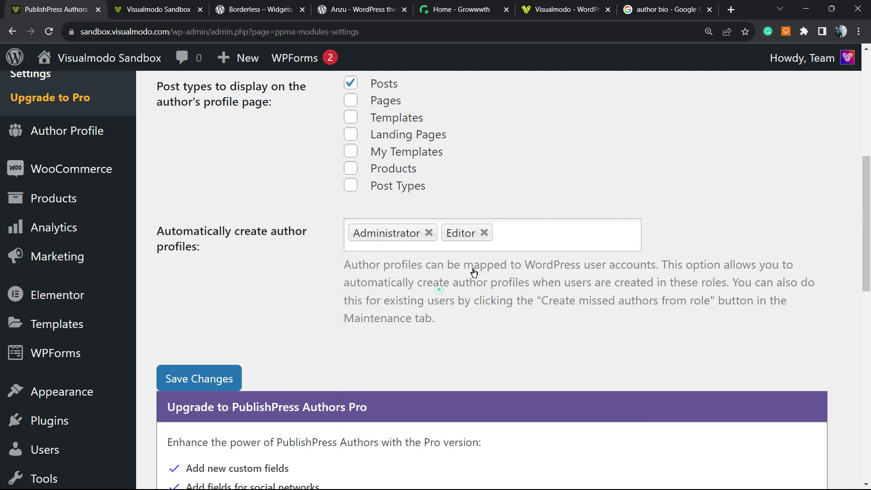
click(520, 234)
click(443, 309)
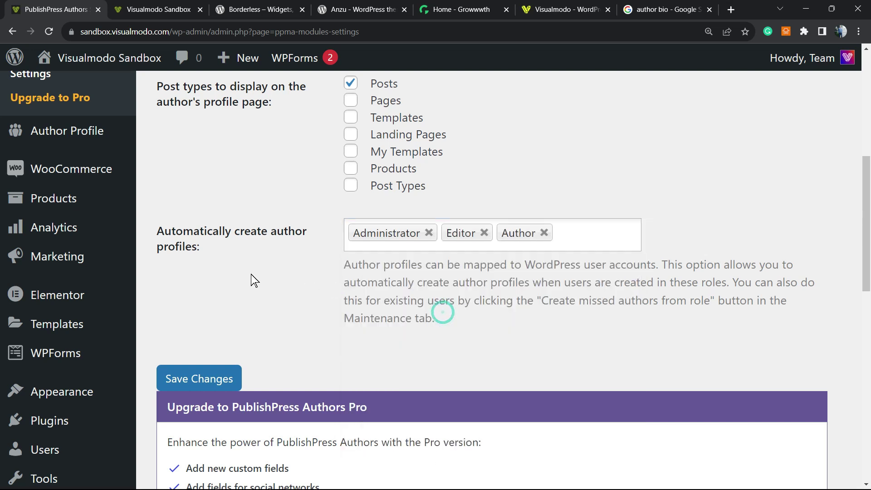
scroll(250, 273, down, 1)
scroll(251, 274, down, 2)
click(218, 265)
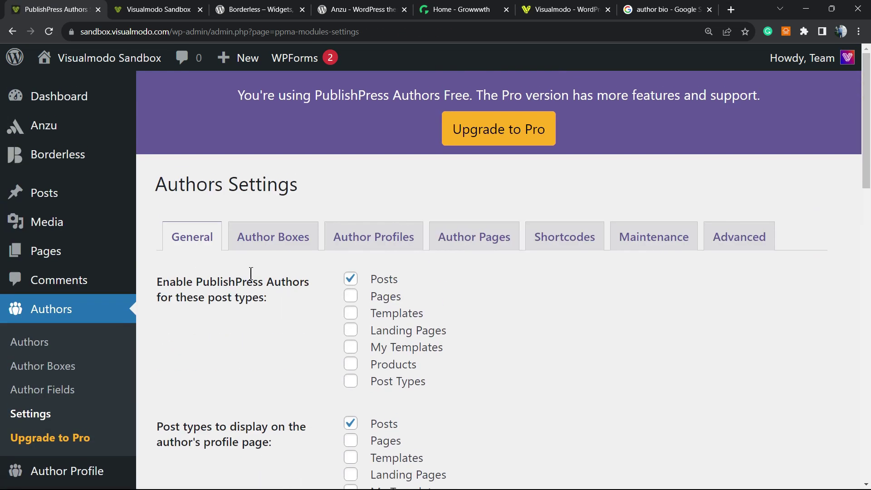
Check the Author Boxes layout options, keep Boxed, and move to Author Profiles.
click(257, 242)
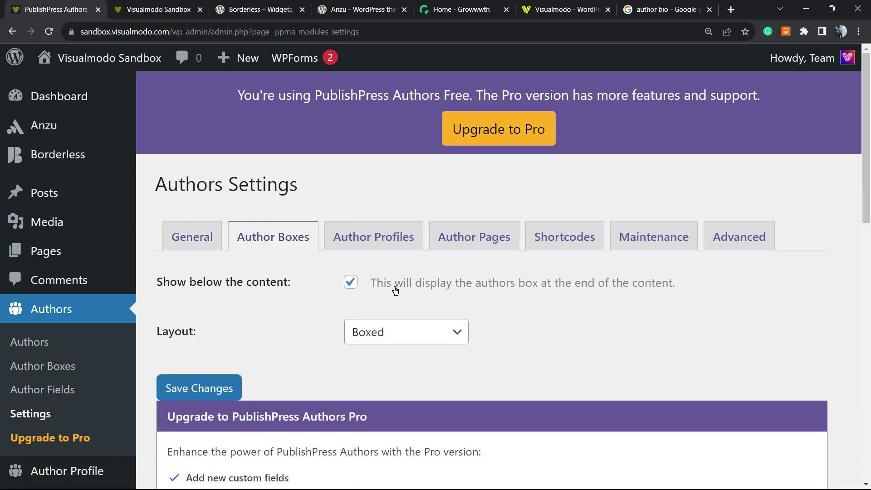
scroll(355, 285, down, 2)
click(411, 219)
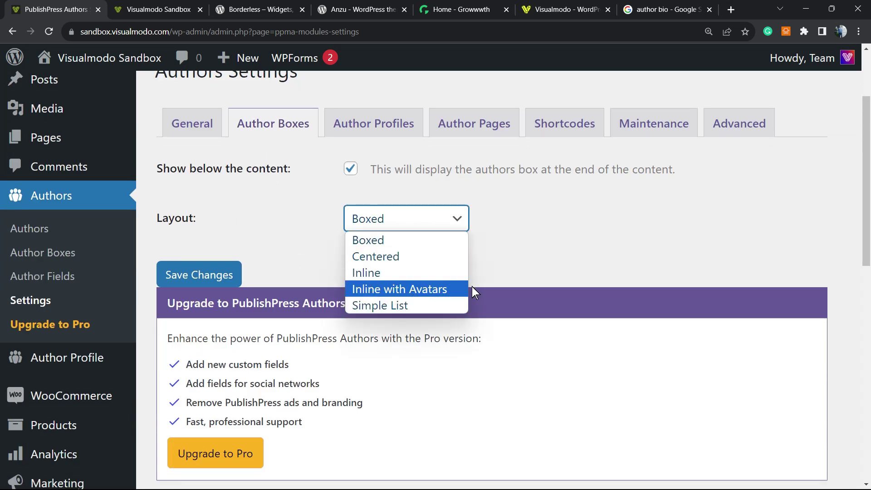
click(279, 227)
scroll(281, 241, down, 7)
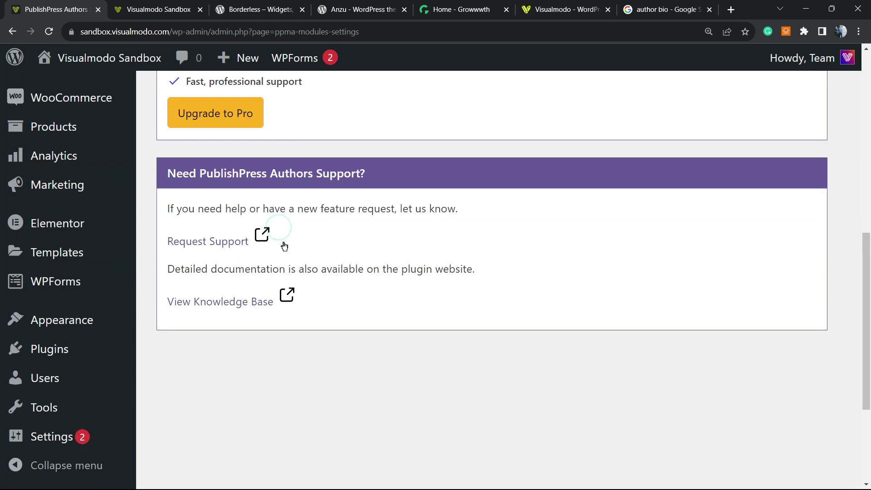
scroll(322, 287, up, 1)
scroll(322, 288, up, 10)
click(361, 244)
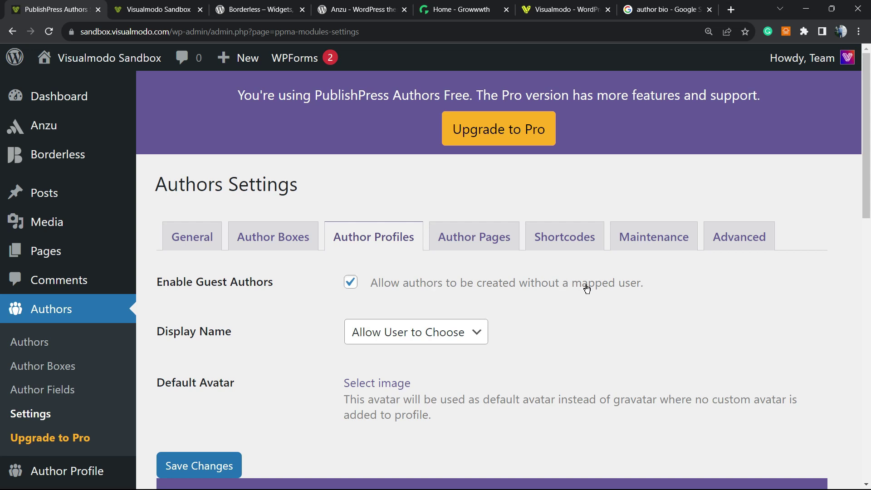
Disable guest authors, keep Display Name as Allow User to Choose, and highlight Default Avatar.
click(390, 286)
click(427, 335)
scroll(384, 268, down, 2)
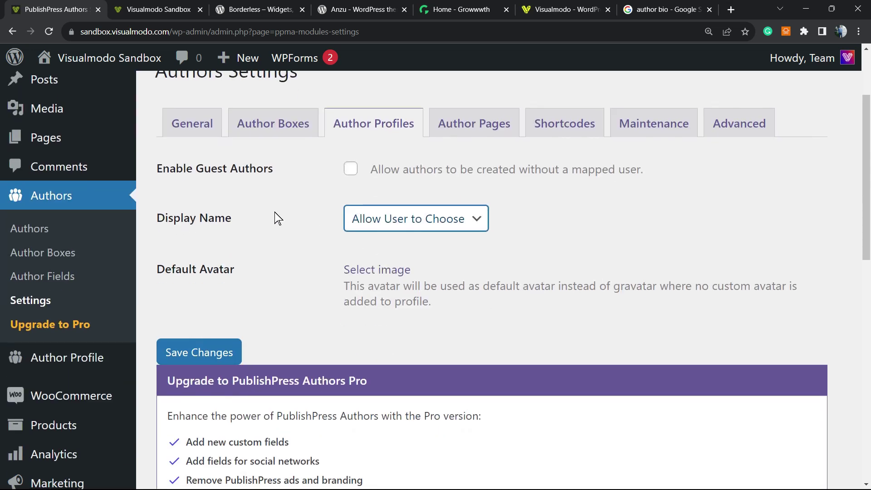
click(425, 219)
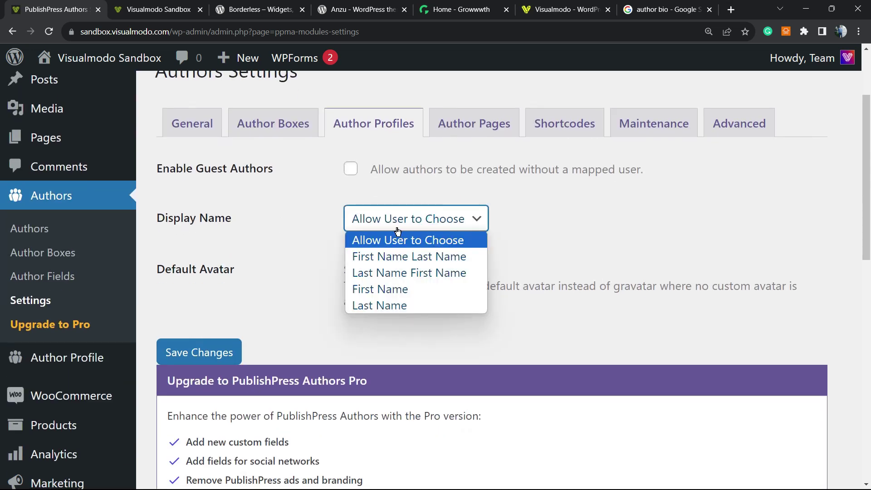
click(315, 205)
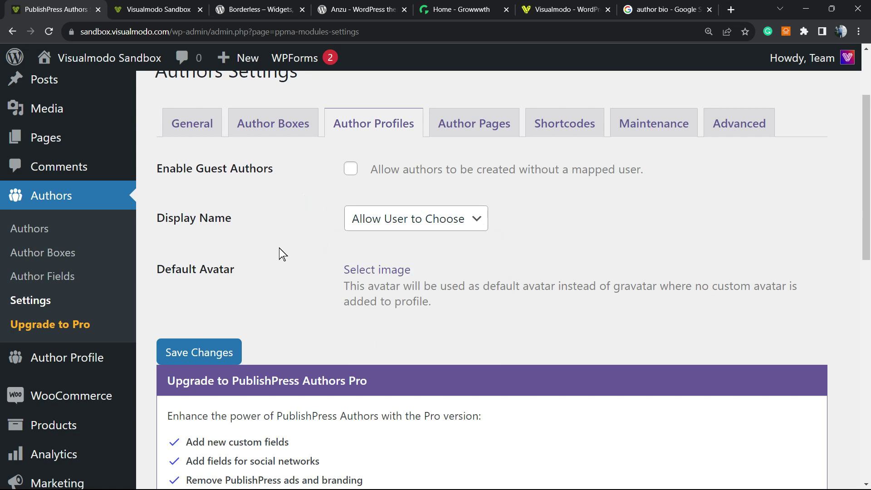
triple_click(165, 276)
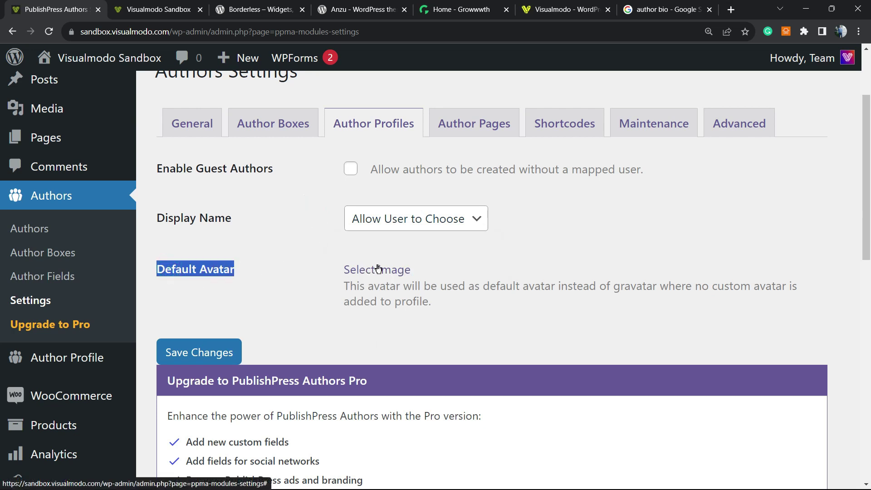
scroll(368, 271, down, 1)
scroll(366, 271, up, 1)
Set the green leaf image from the Media Library as Default Avatar and save.
click(383, 272)
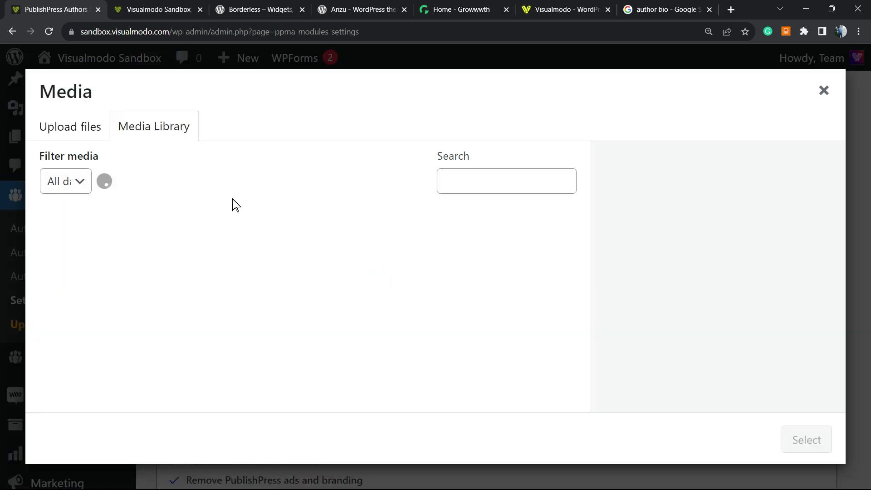
scroll(416, 305, down, 5)
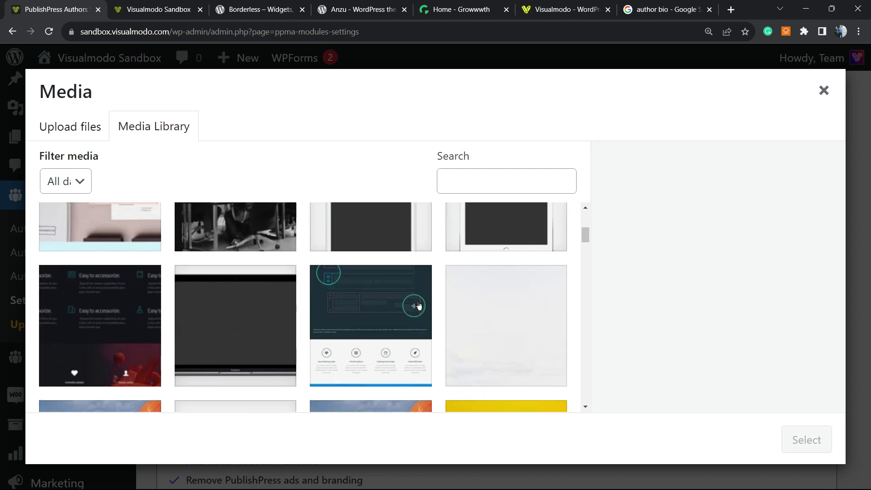
scroll(472, 292, up, 5)
click(472, 292)
click(812, 440)
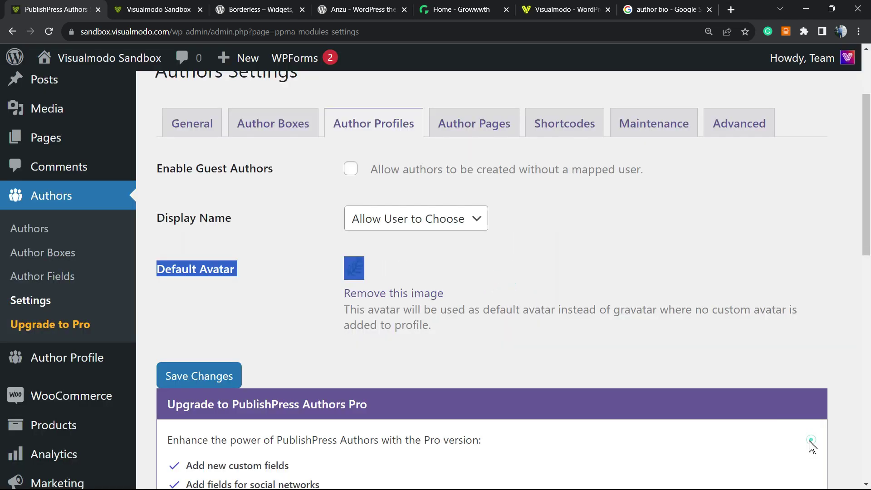
click(306, 283)
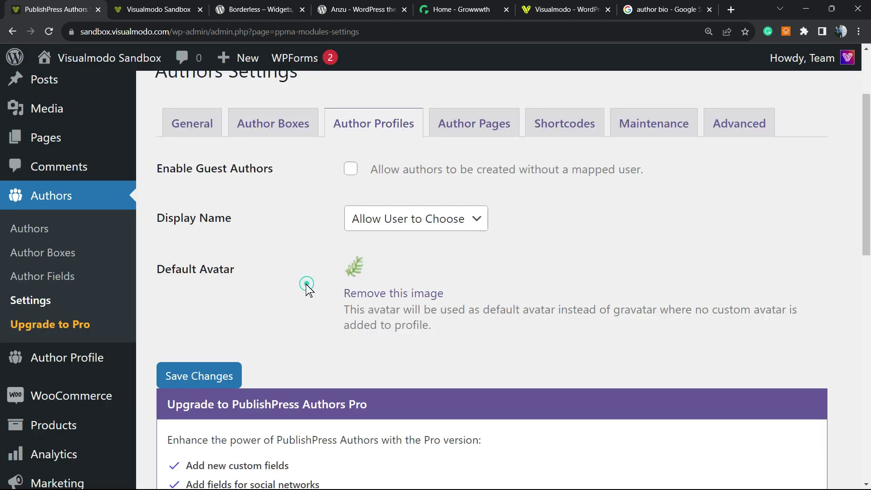
click(215, 381)
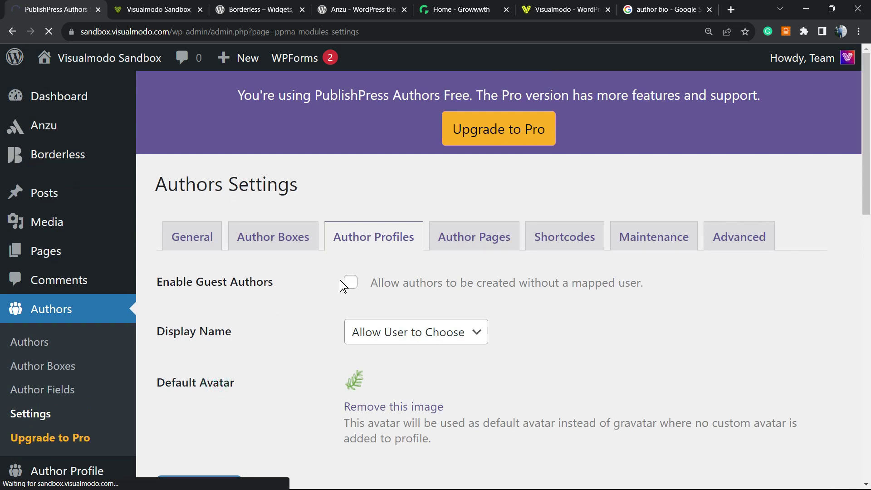
On the Author Pages tab, tick Enable author pages and save.
click(460, 237)
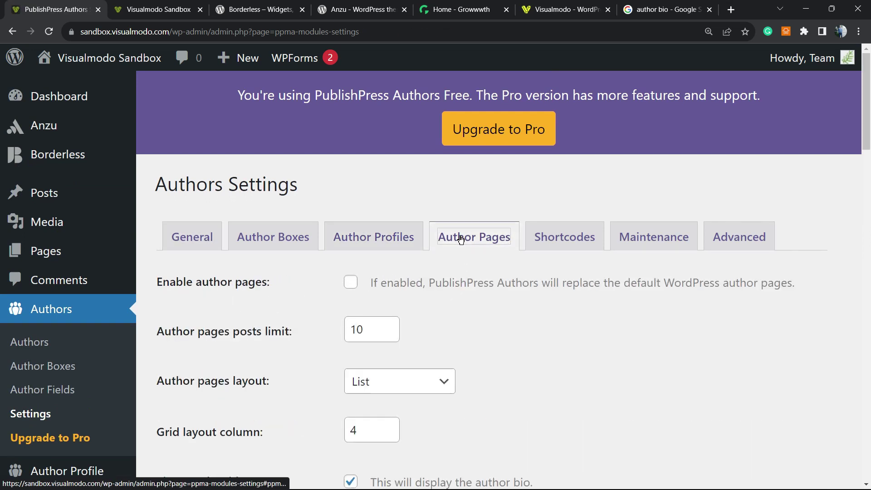
scroll(272, 292, down, 2)
scroll(252, 290, up, 2)
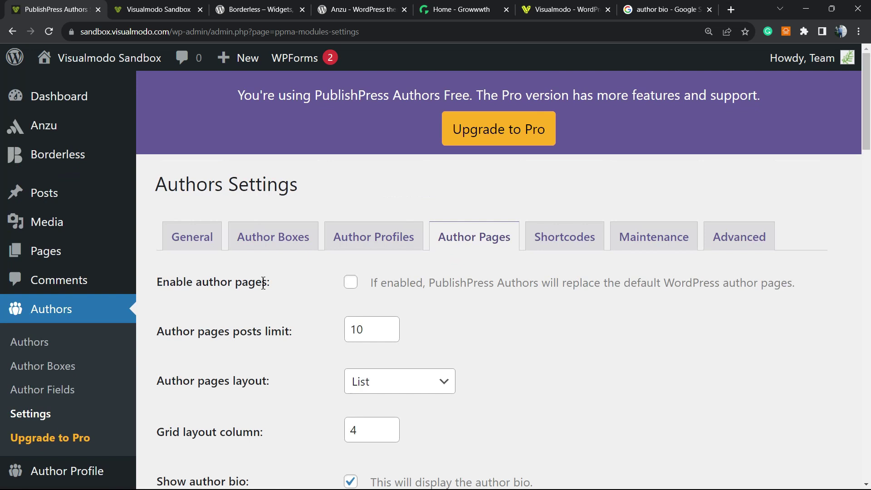
scroll(263, 283, down, 2)
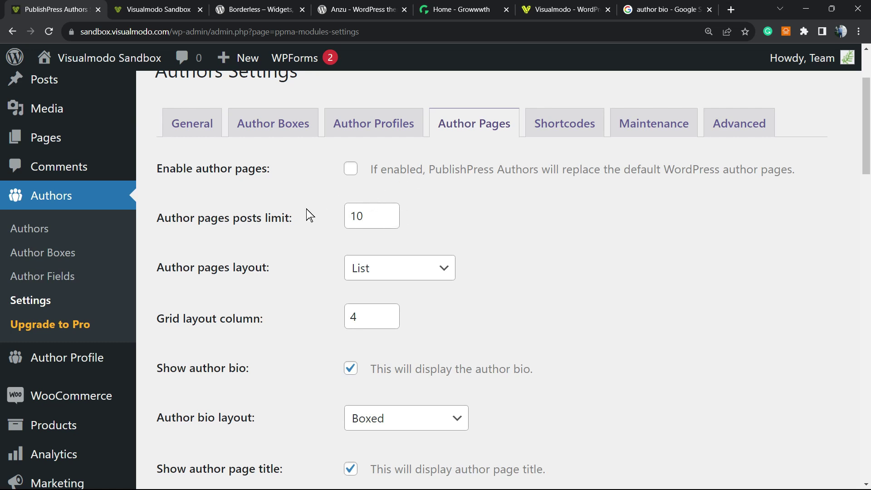
click(472, 176)
scroll(521, 181, up, 1)
scroll(547, 225, down, 2)
scroll(229, 296, down, 20)
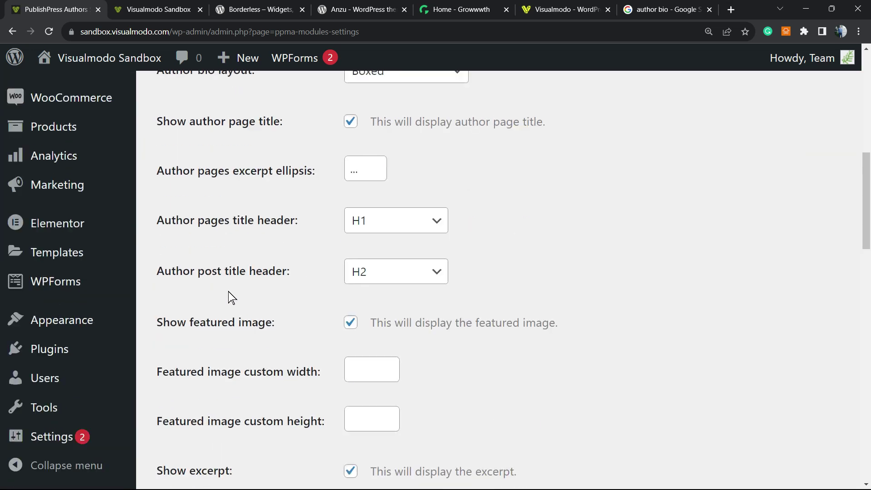
scroll(214, 334, up, 6)
scroll(225, 293, up, 5)
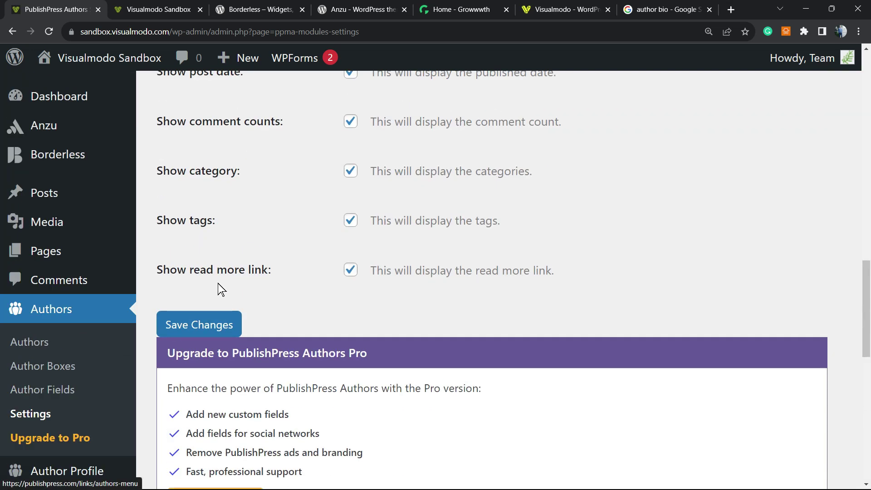
click(214, 314)
Review the Author Pages options, highlighting the page title, excerpt ellipsis and title header labels.
scroll(213, 306, up, 13)
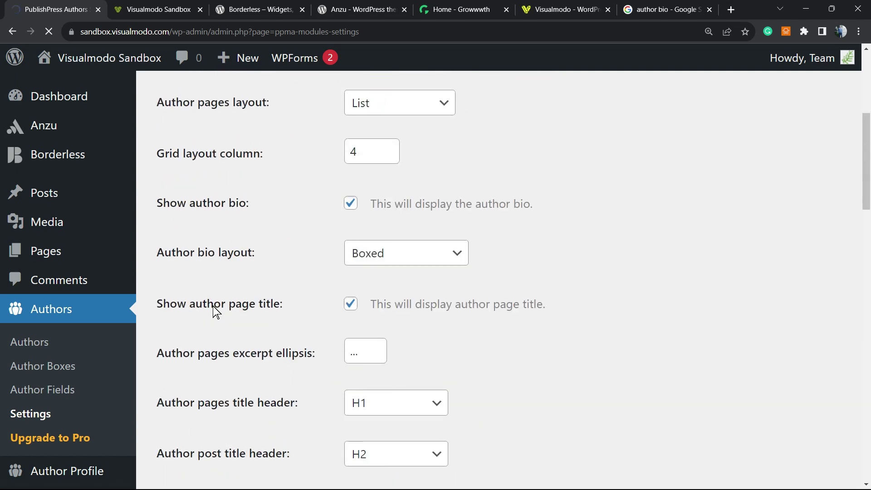
scroll(298, 255, down, 5)
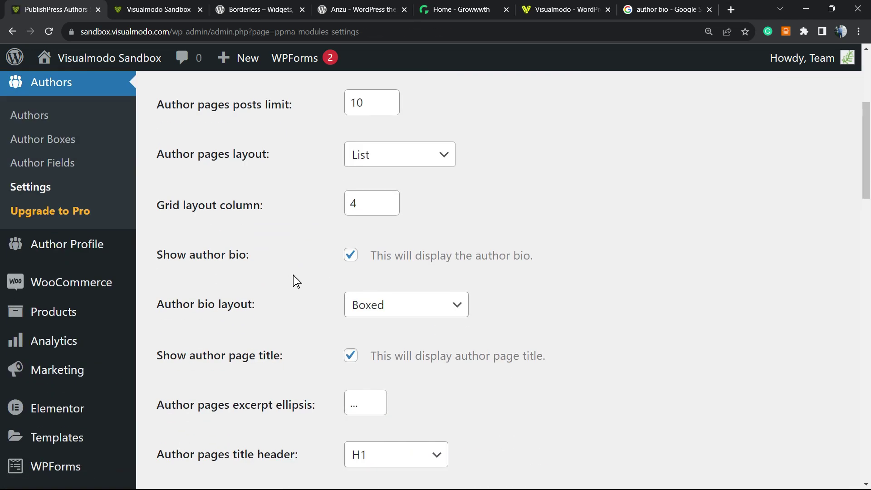
scroll(282, 278, down, 3)
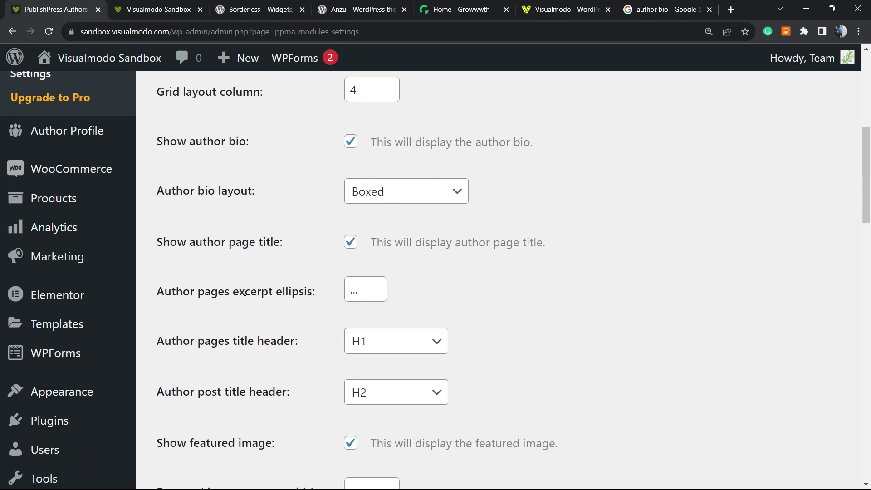
triple_click(239, 243)
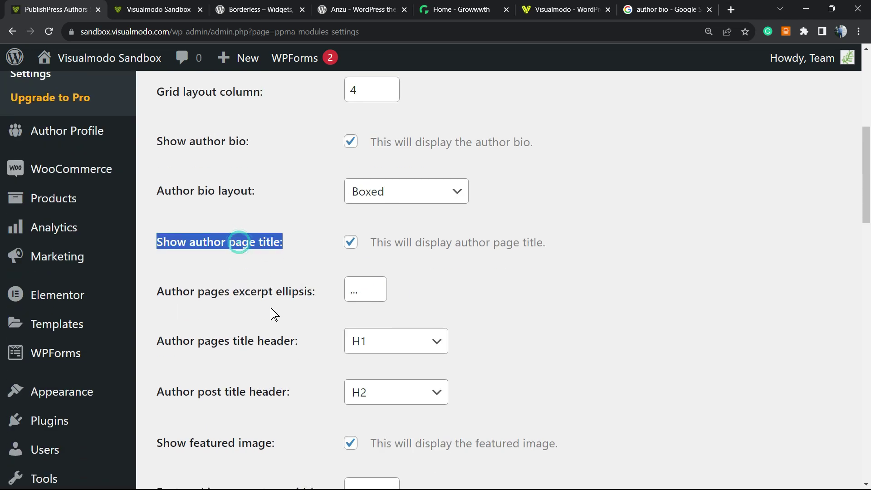
double_click(223, 289)
triple_click(223, 289)
scroll(272, 295, down, 3)
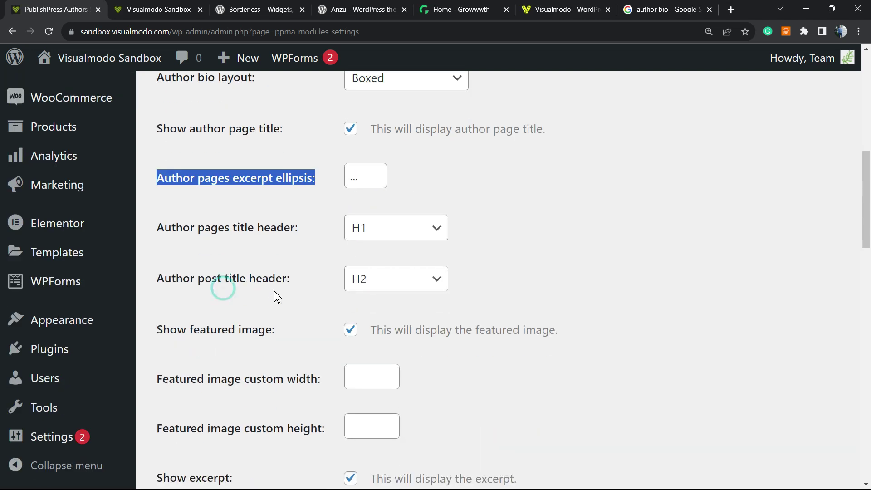
click(175, 240)
triple_click(175, 235)
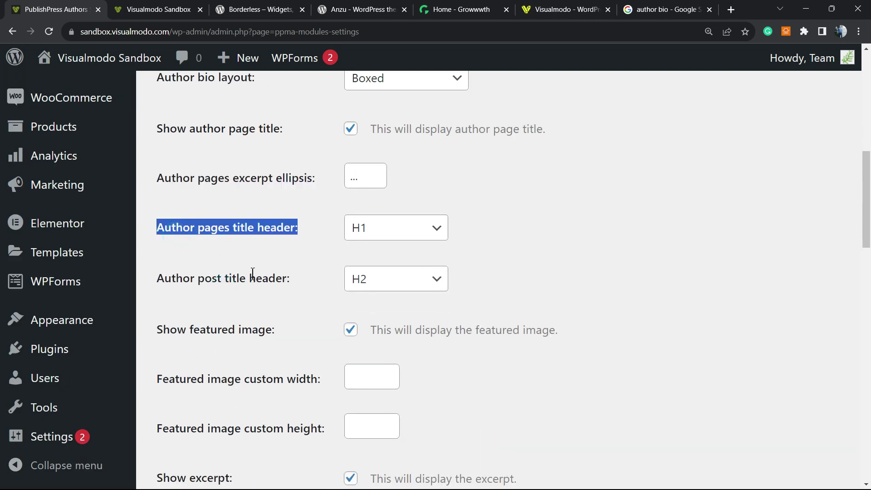
scroll(252, 276, down, 7)
scroll(253, 277, up, 4)
scroll(253, 276, up, 15)
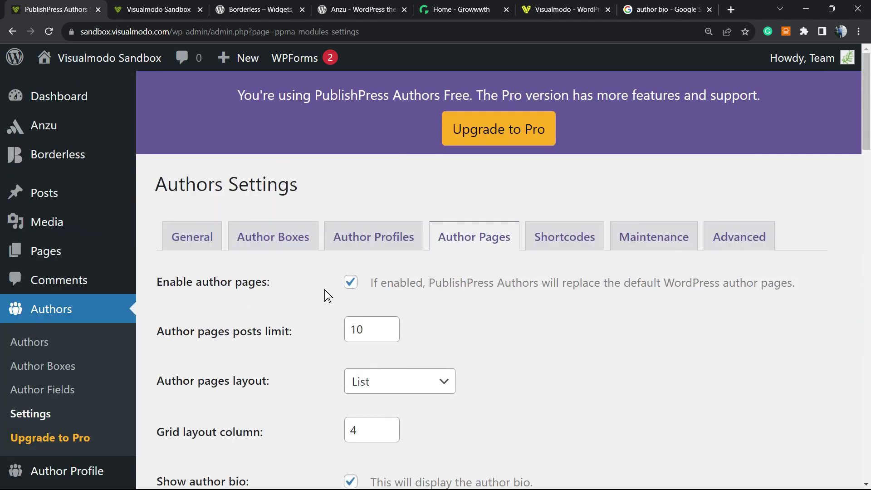
View the Shortcodes settings and select the publishpress_authors_box shortcode.
click(547, 243)
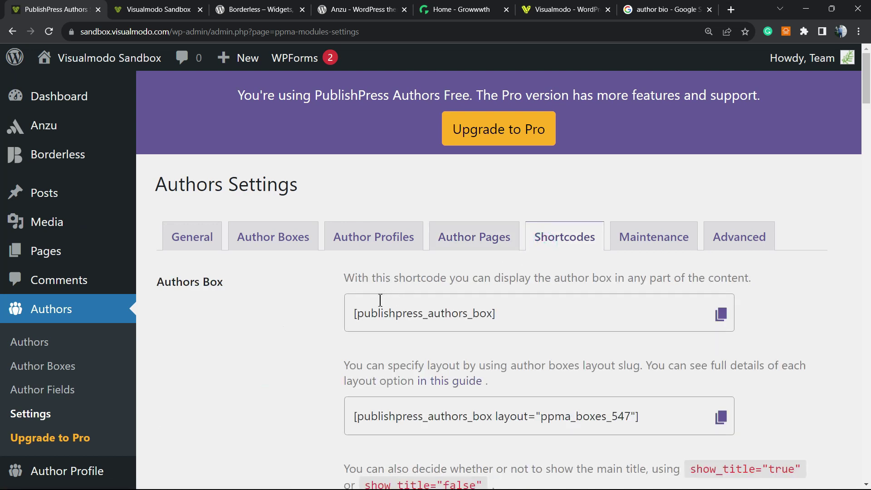
scroll(434, 302, down, 2)
scroll(433, 302, down, 4)
scroll(400, 314, up, 3)
scroll(345, 334, up, 3)
click(409, 310)
triple_click(409, 310)
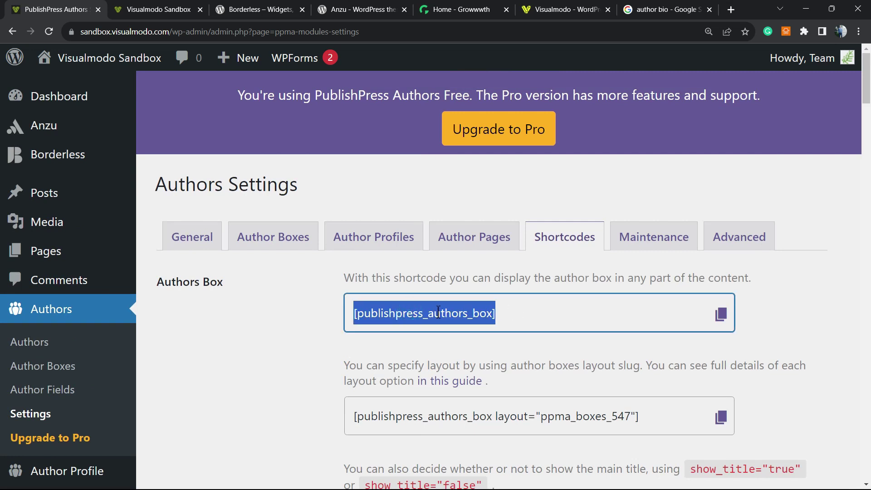
Look over the Maintenance and Advanced settings tabs.
click(634, 247)
scroll(499, 277, down, 5)
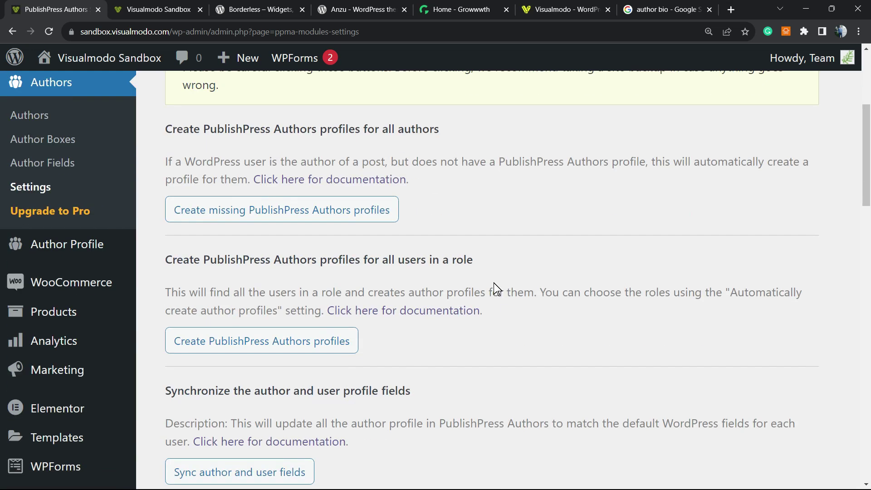
scroll(494, 282, up, 5)
click(710, 244)
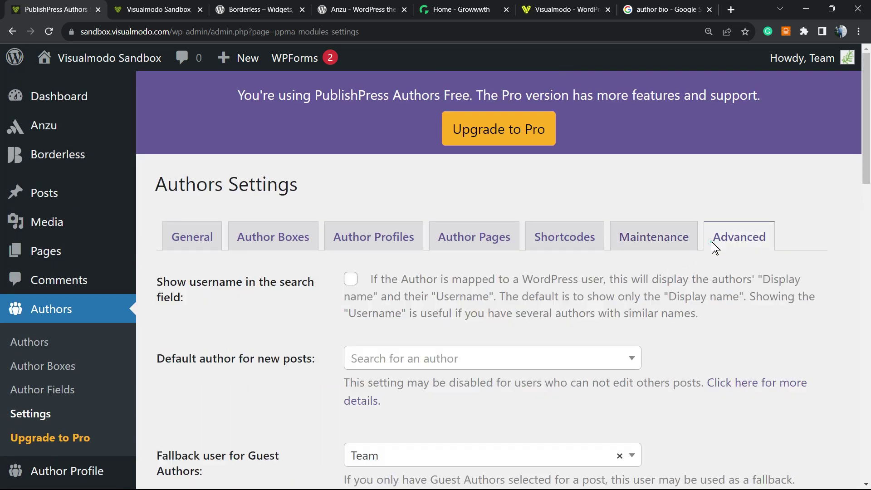
scroll(307, 296, down, 3)
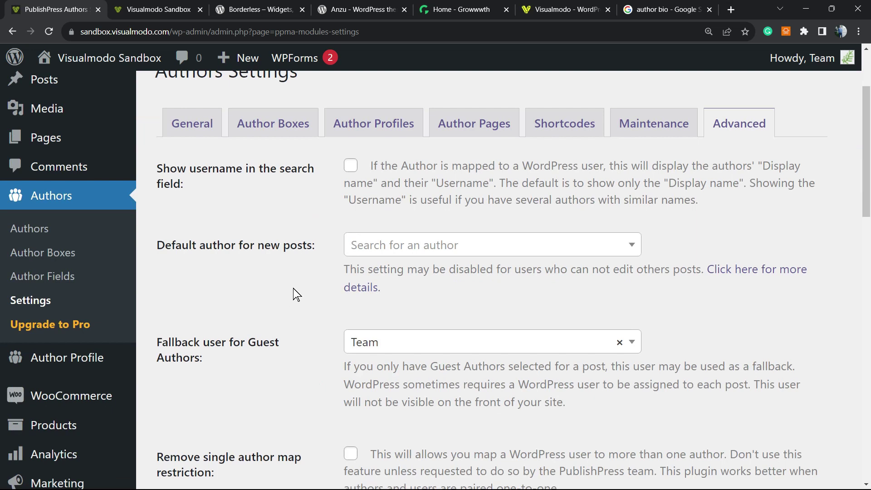
scroll(300, 292, down, 12)
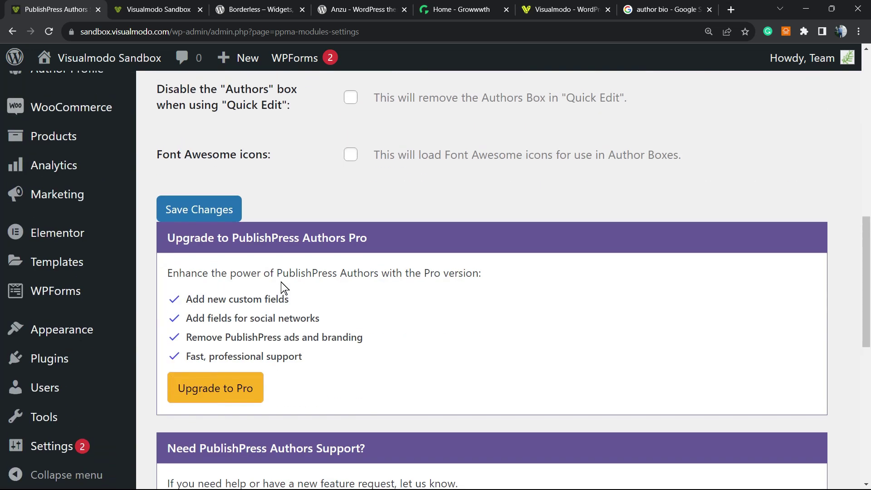
scroll(281, 288, up, 12)
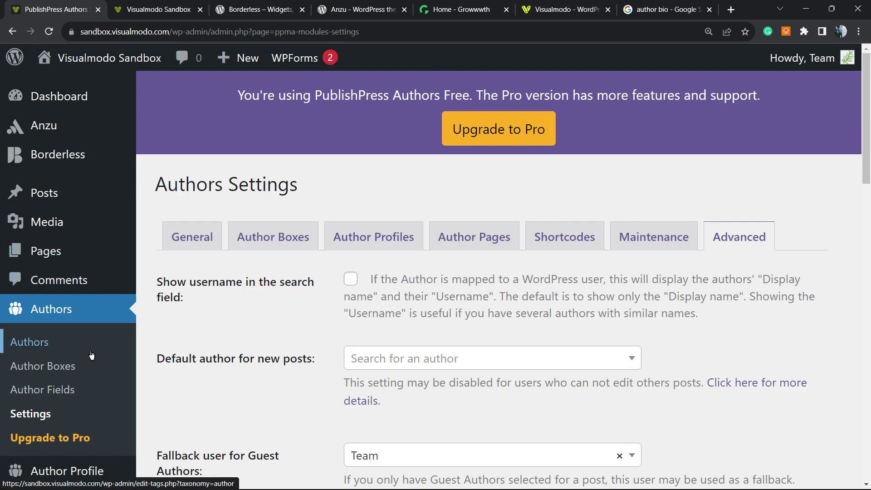
scroll(91, 355, down, 3)
From the Authors list, open the Team author's profile for editing.
click(51, 229)
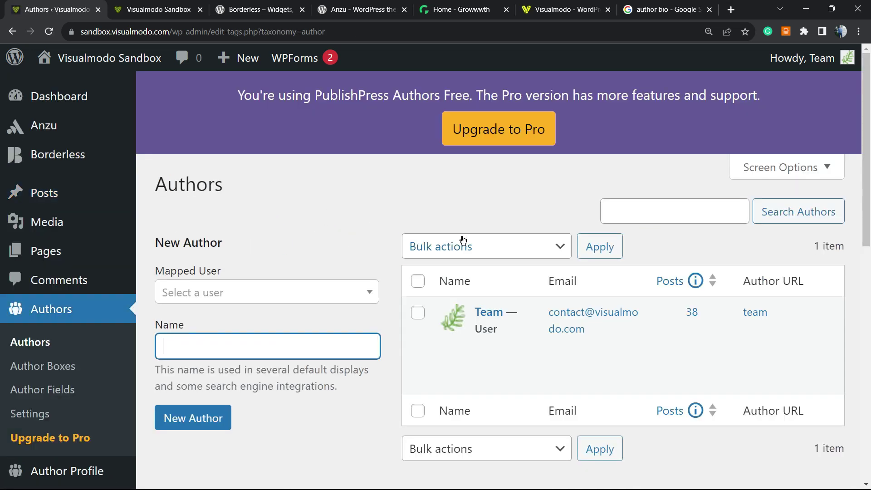
mouse_move(422, 333)
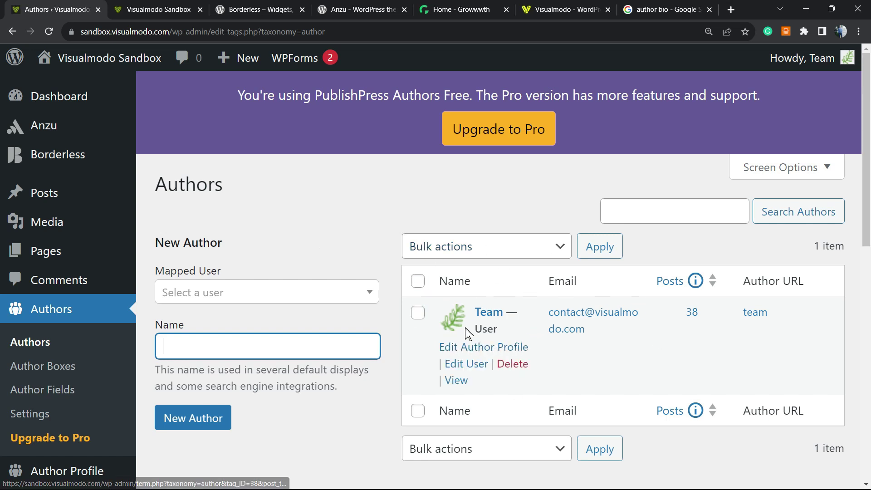
click(474, 350)
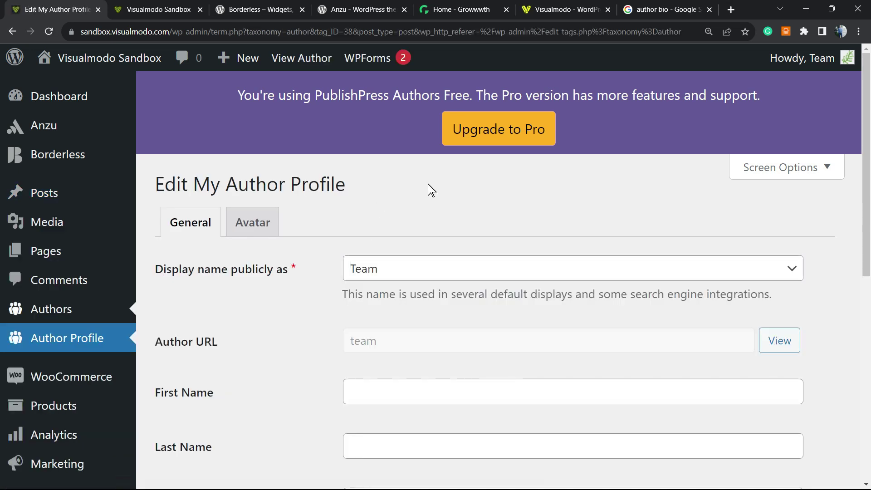
scroll(424, 191, down, 6)
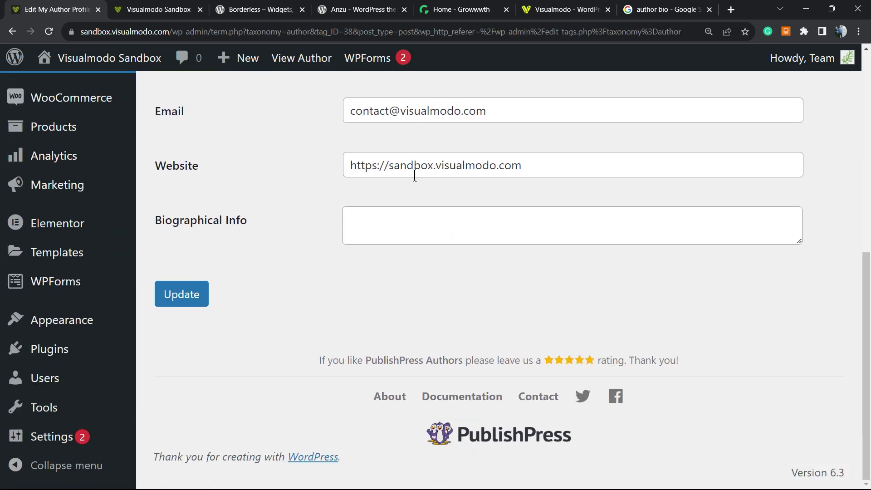
scroll(417, 175, up, 7)
On the Avatar tab, switch Avatar Source from Default Avatar to Custom image.
click(262, 223)
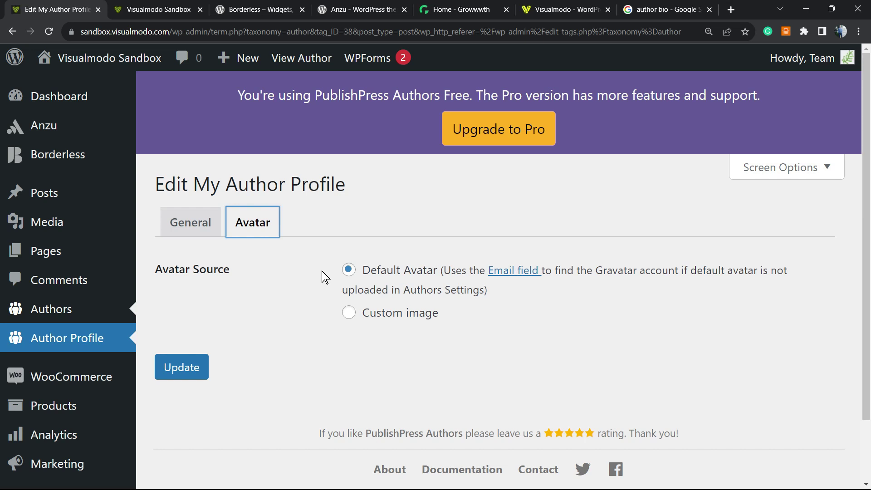
click(397, 313)
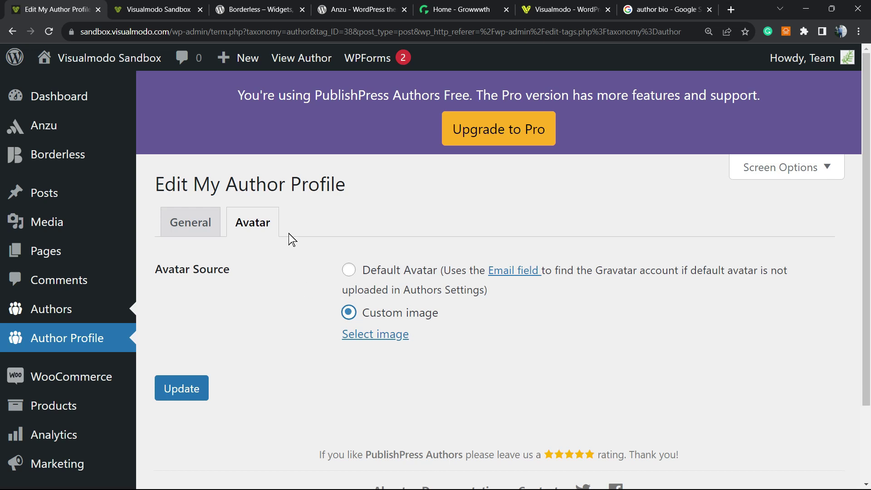
scroll(309, 249, down, 5)
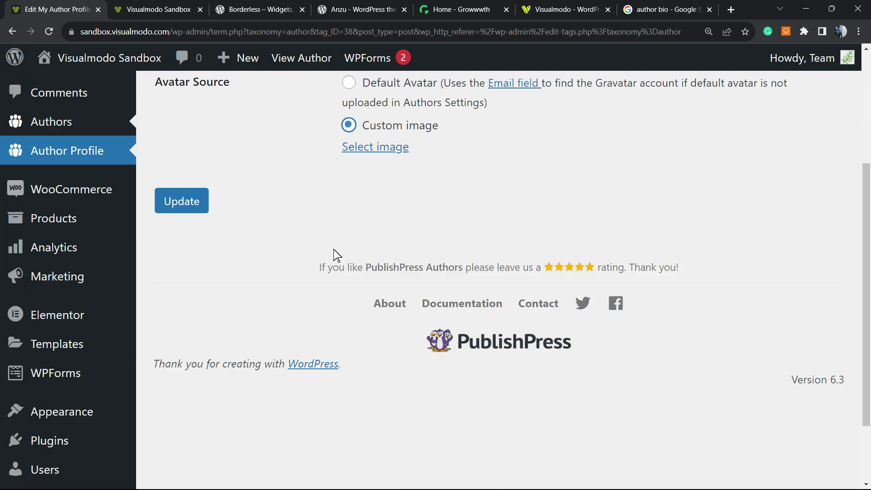
scroll(333, 249, up, 5)
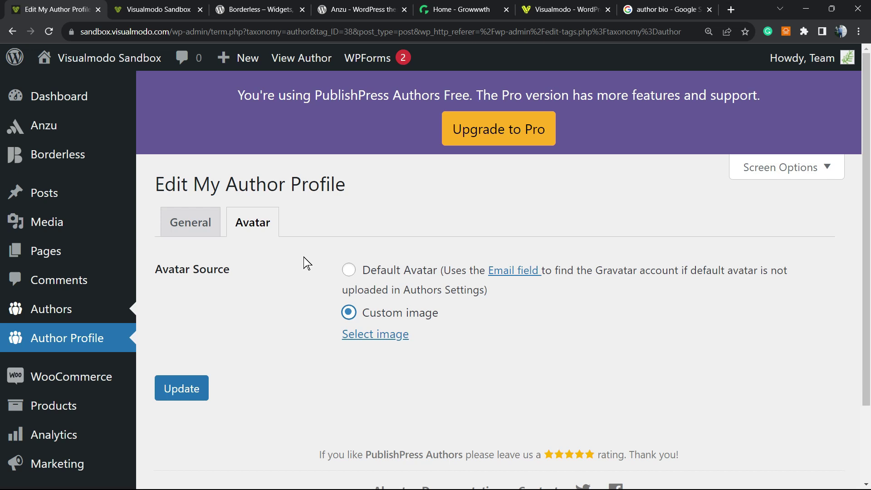
Switch to the Borderless plugin tab, select its title, then go to the Anzu theme tab.
key(ctrl+Tab)
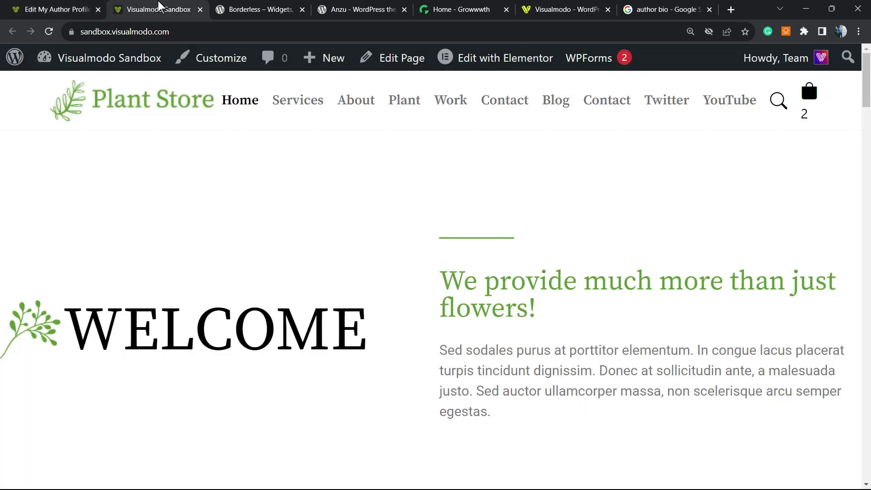
key(ctrl+Tab)
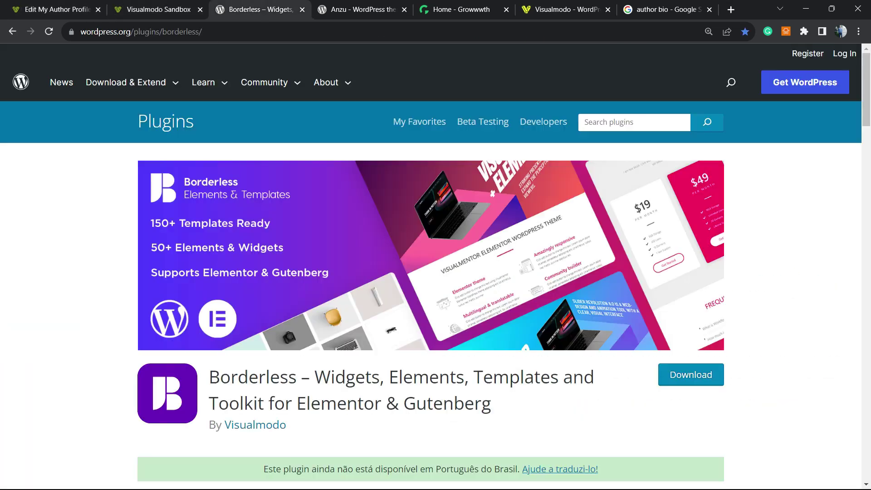
double_click(292, 377)
triple_click(344, 375)
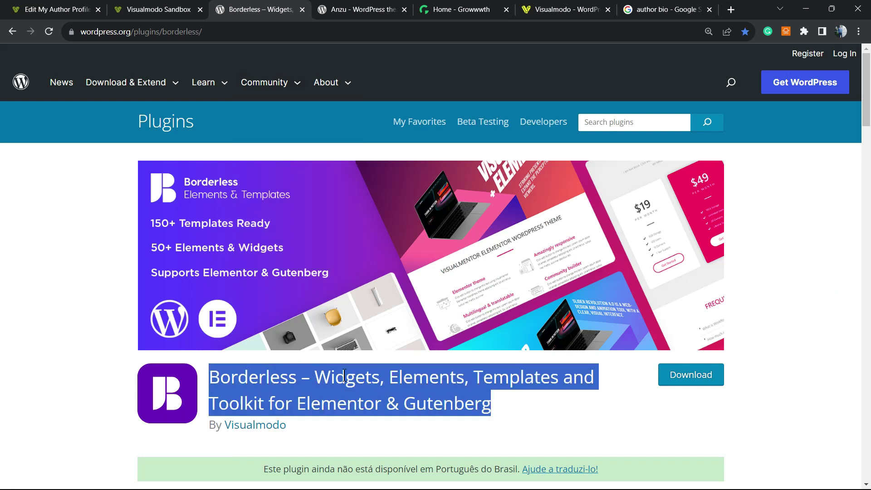
click(426, 375)
click(375, 6)
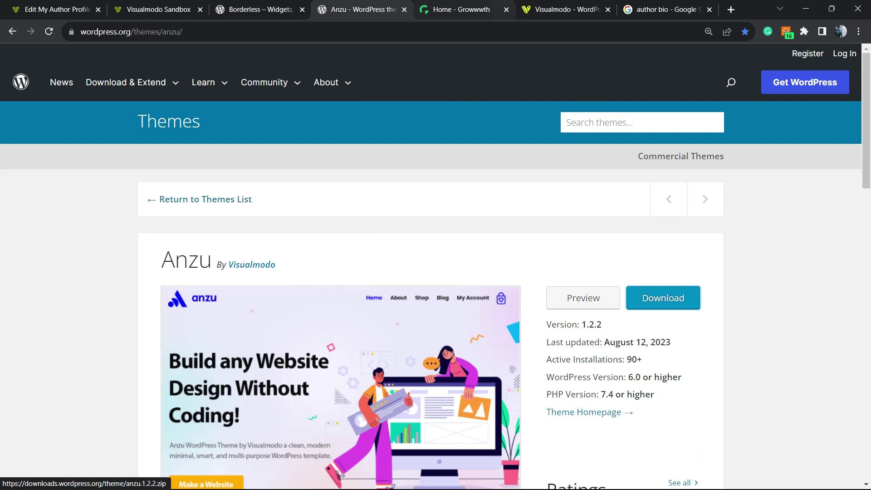
Browse the Growwwth guest-posting publisher cards, then bring the Visualmodo home page to the front.
click(427, 11)
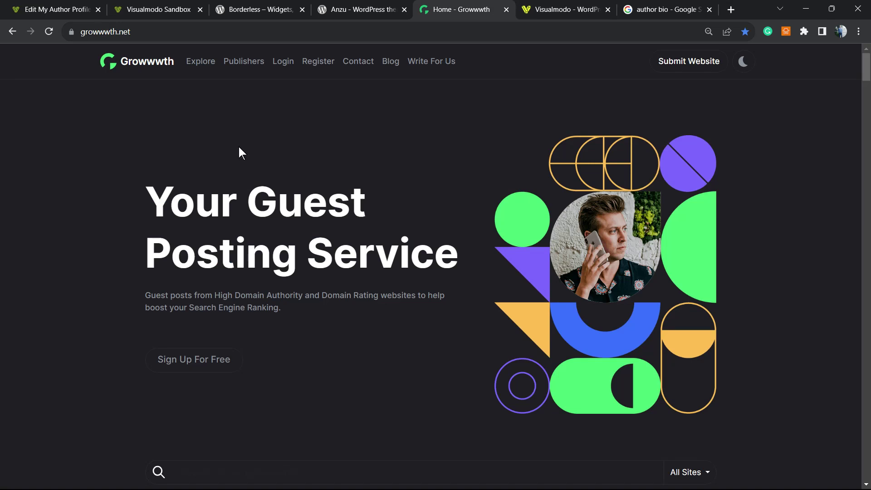
scroll(285, 187, down, 20)
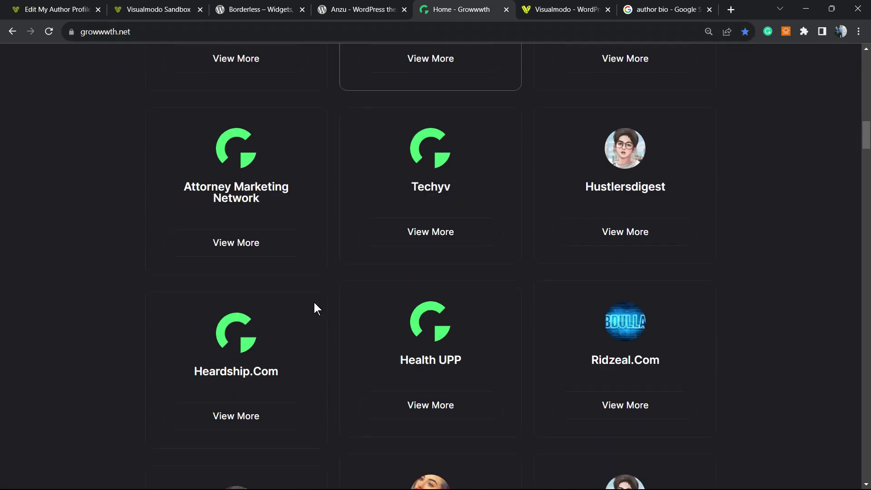
scroll(313, 301, down, 5)
click(568, 9)
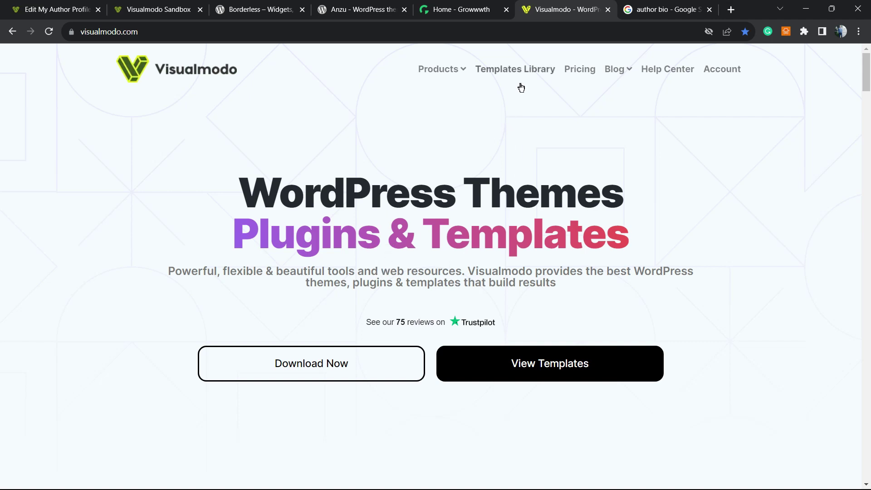
Open Visualmodo's Templates Library and look through template cards such as Patisserie, Doctors Office and Coffee Shop.
click(515, 70)
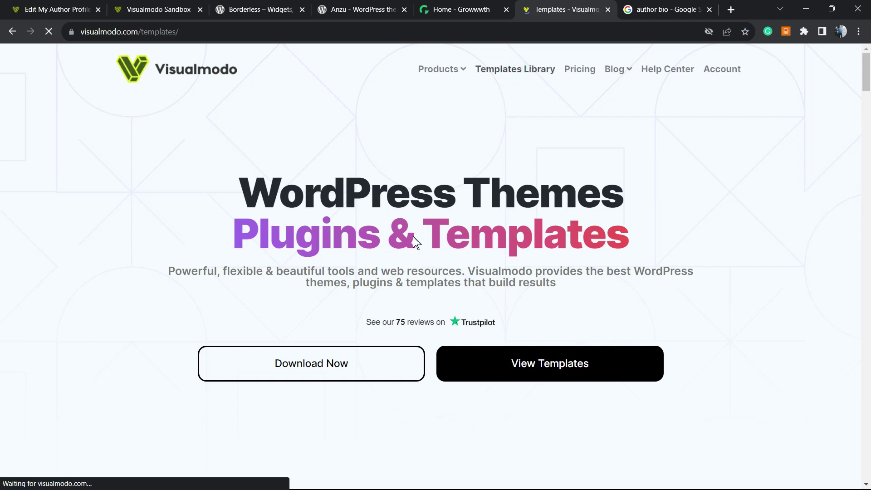
scroll(410, 241, down, 10)
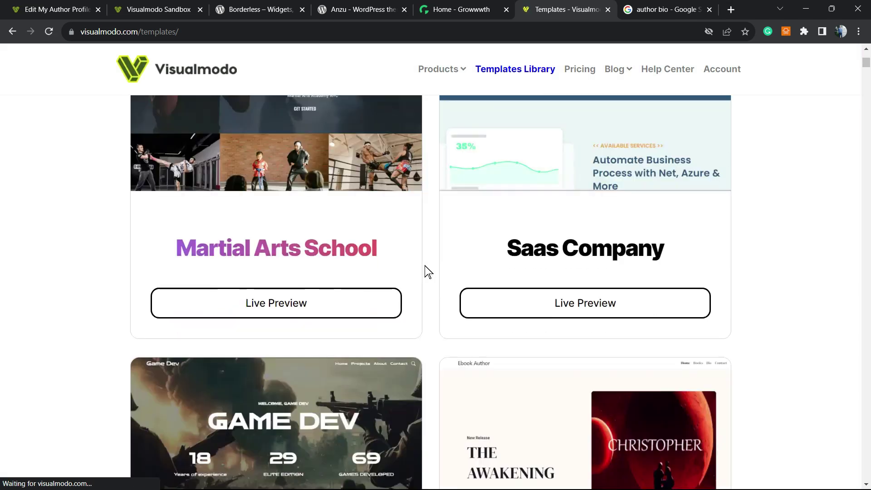
scroll(424, 280, down, 12)
scroll(428, 281, down, 17)
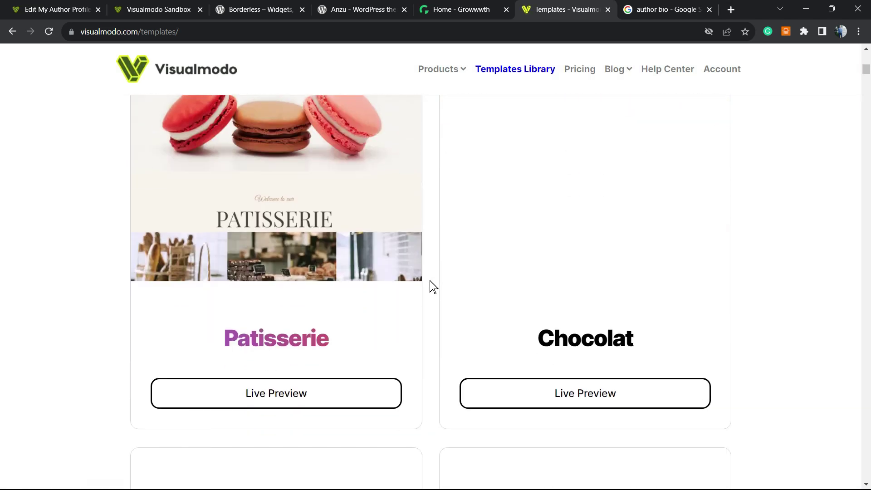
scroll(434, 286, down, 20)
scroll(434, 286, down, 20)
scroll(433, 287, down, 20)
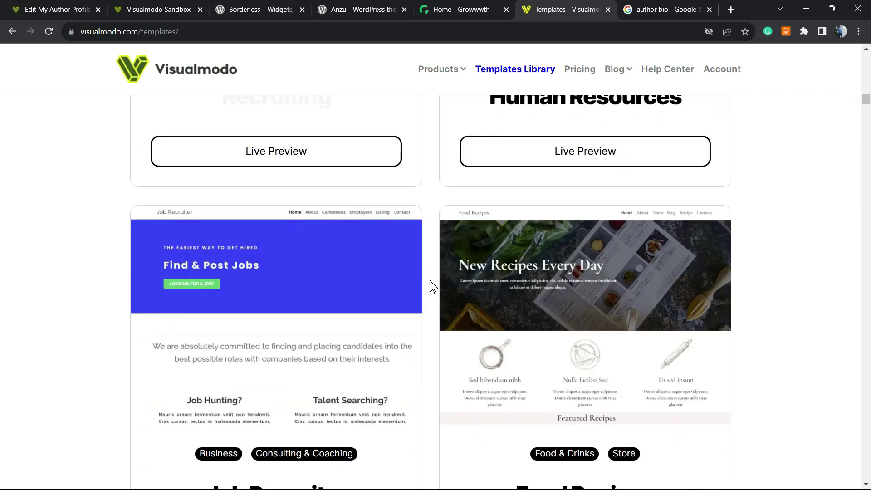